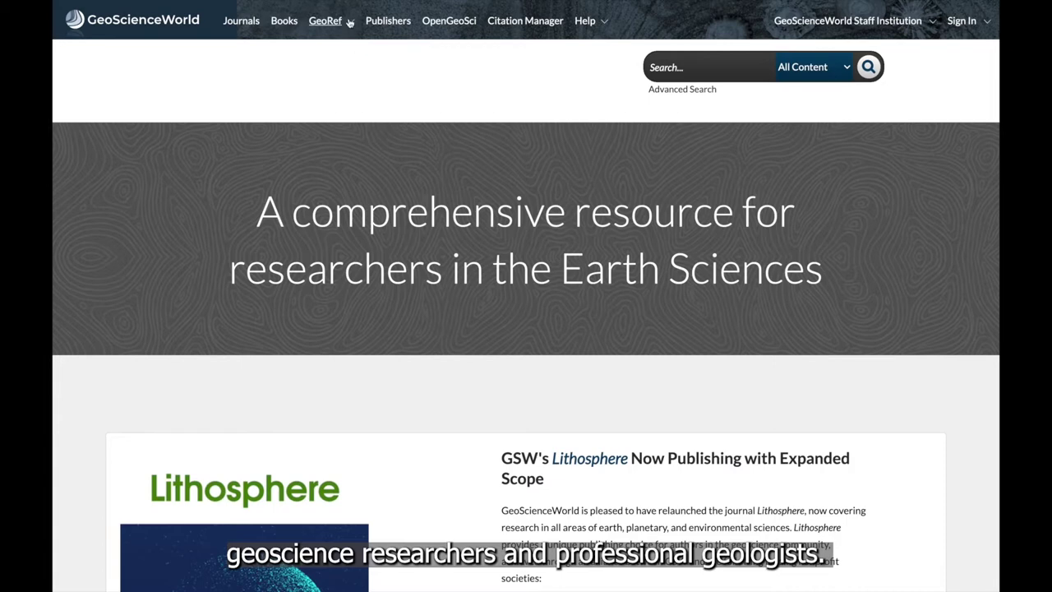
Open the About GeoRef page and scroll down to its Fully Integrated section.
left_click(351, 23)
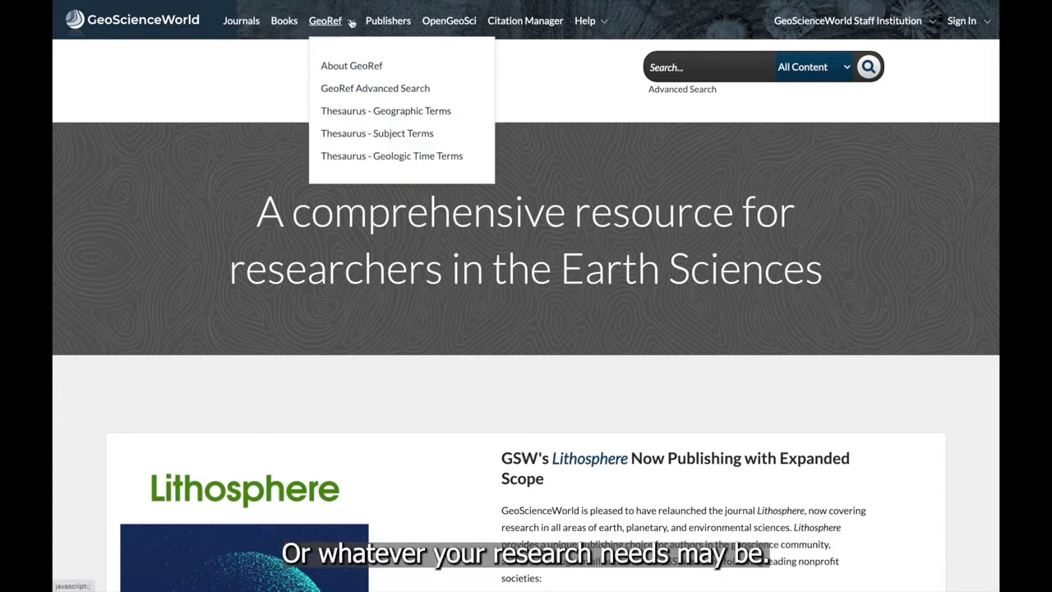
left_click(351, 66)
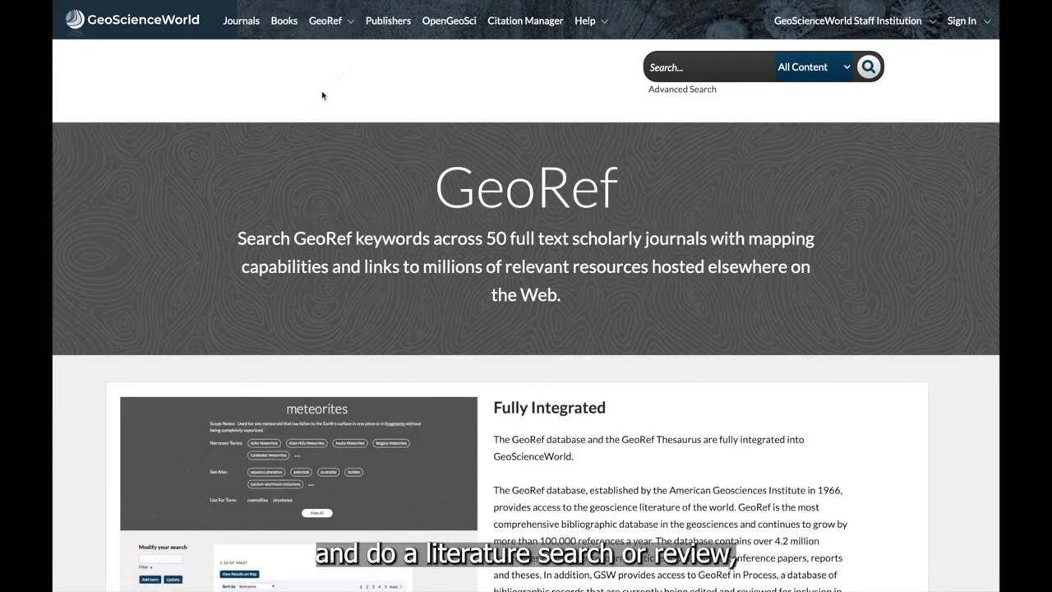
scroll(254, 184, "down", 3)
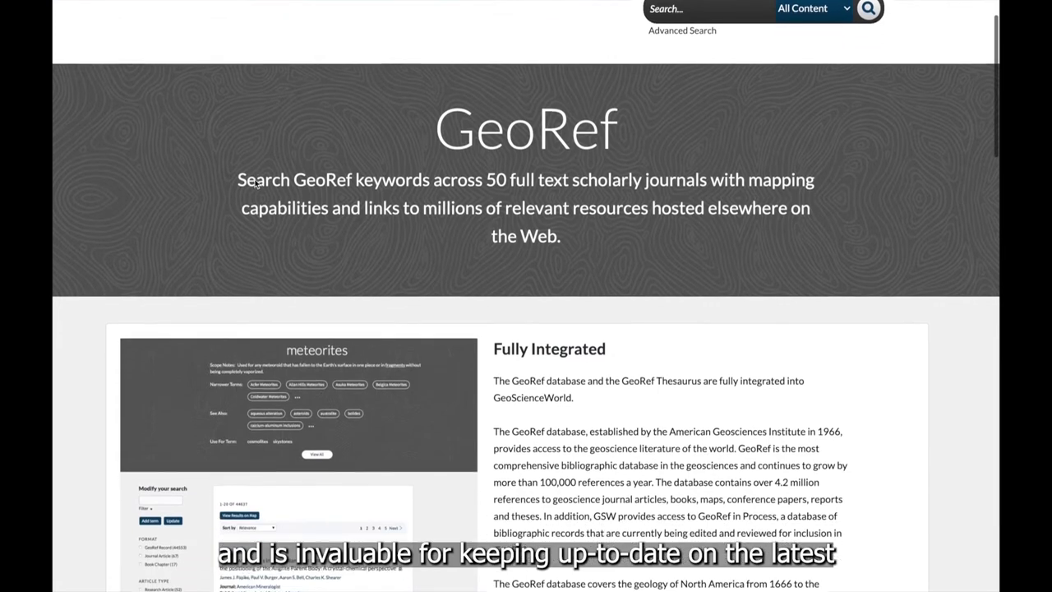
scroll(254, 184, "down", 3)
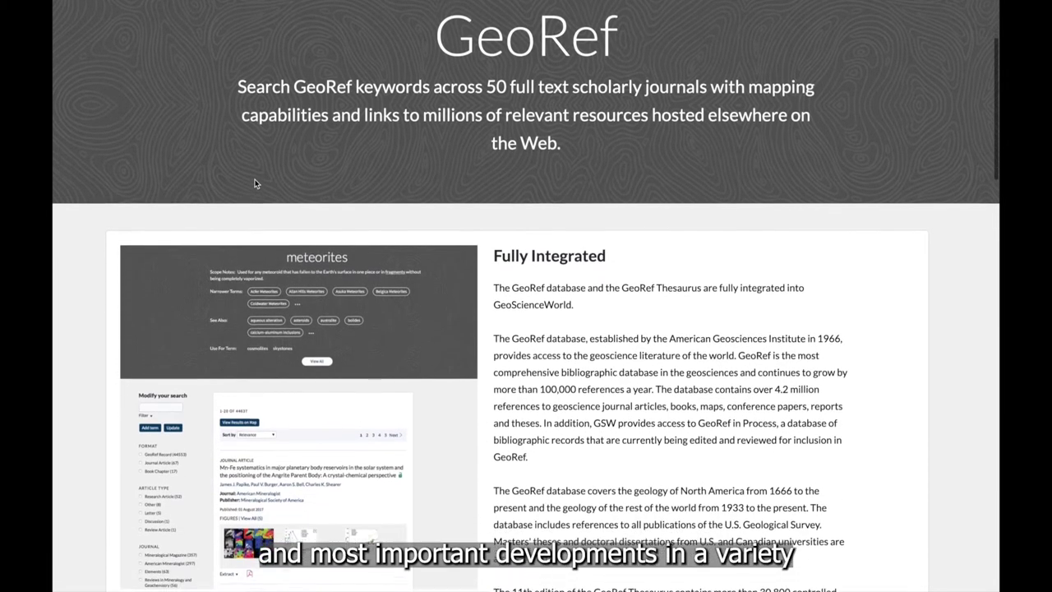
scroll(255, 184, "down", 1)
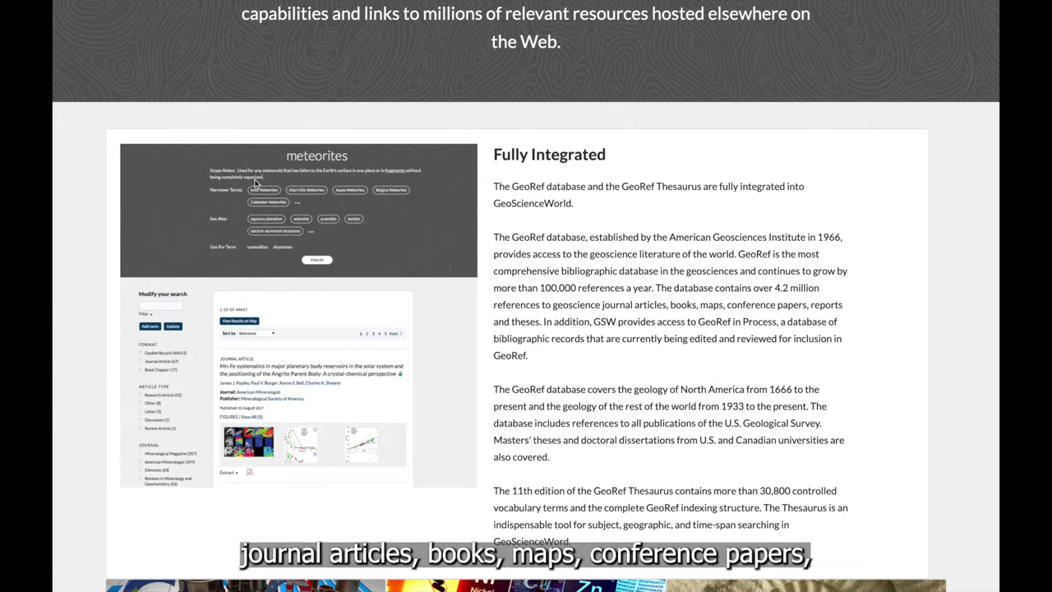
scroll(256, 183, "down", 3)
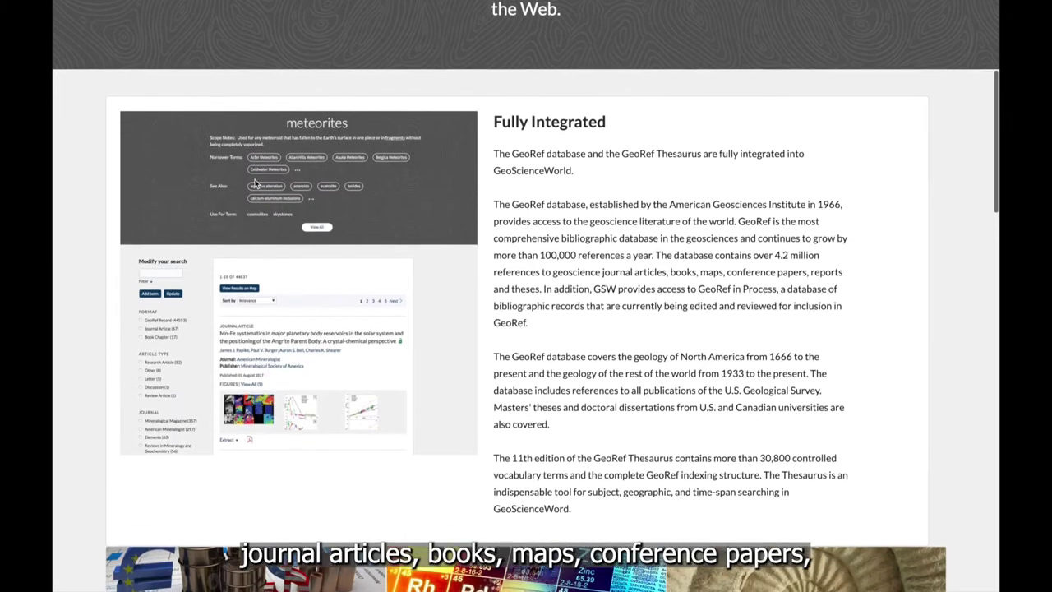
scroll(256, 183, "down", 3)
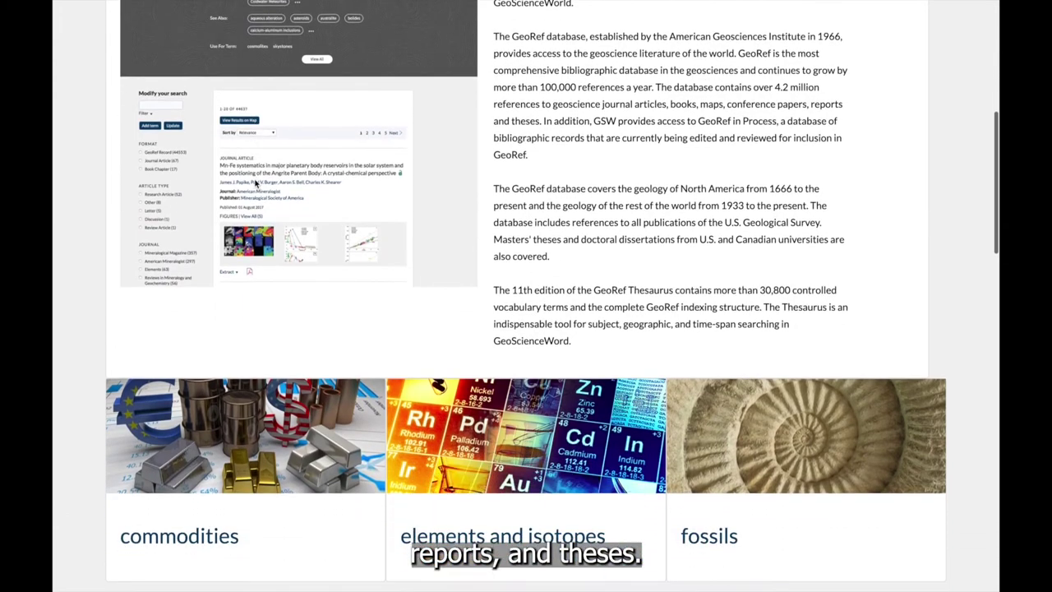
scroll(255, 183, "down", 3)
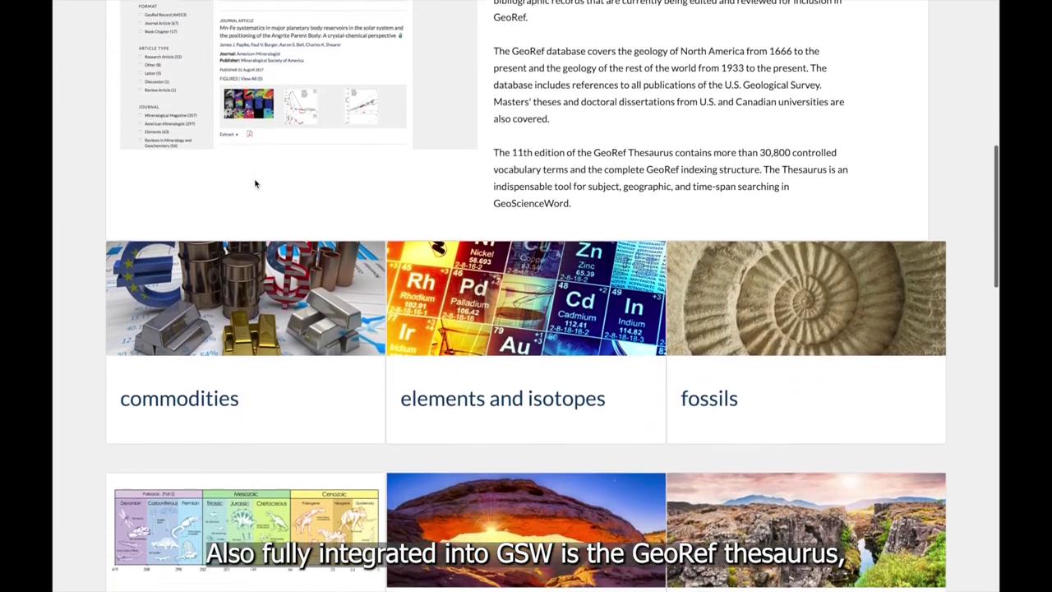
scroll(256, 184, "down", 4)
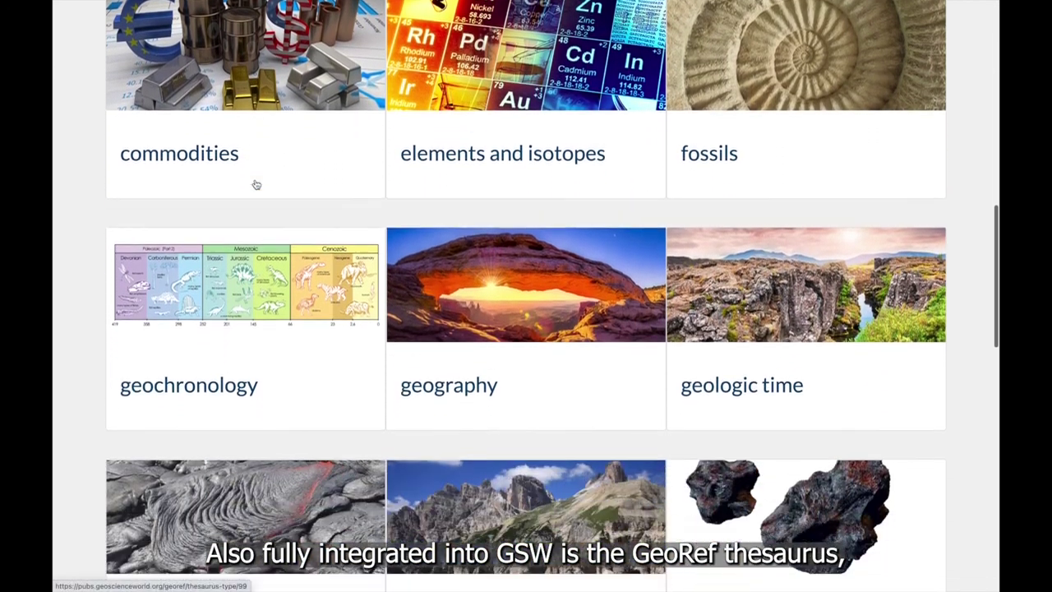
scroll(256, 184, "down", 3)
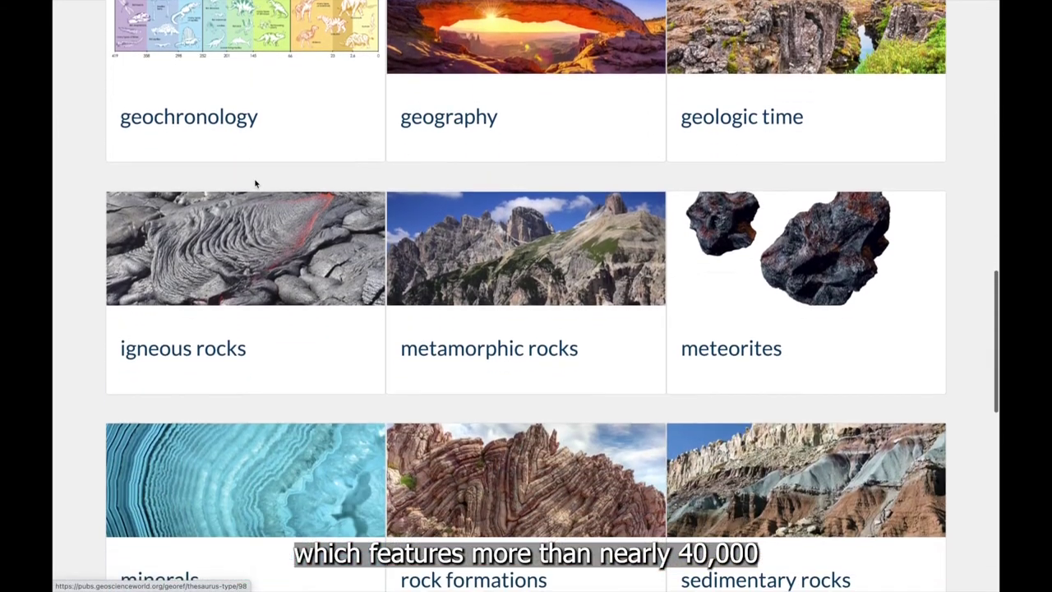
scroll(255, 184, "down", 3)
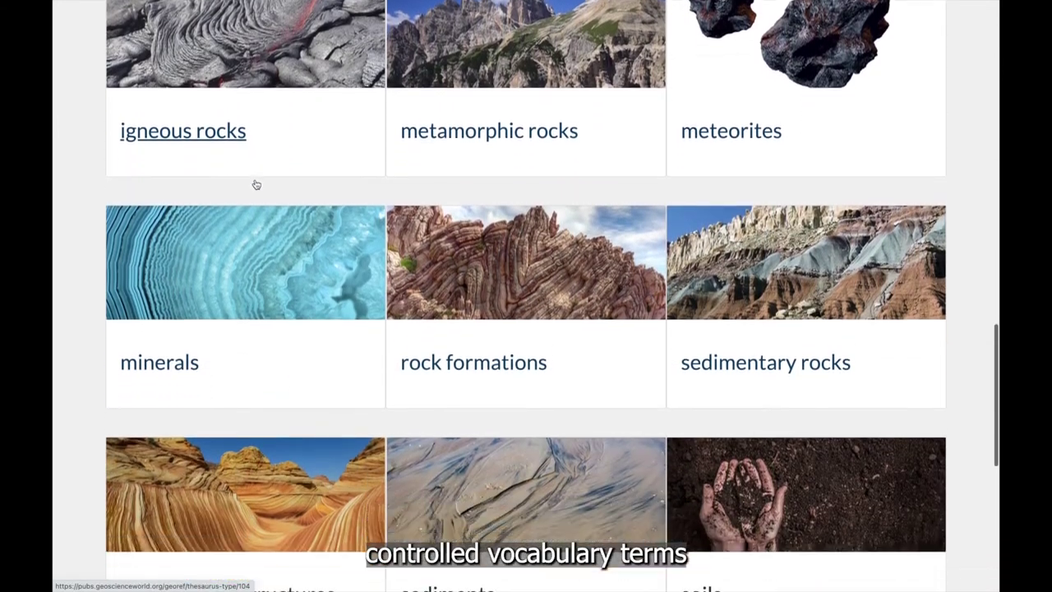
scroll(256, 184, "up", 4)
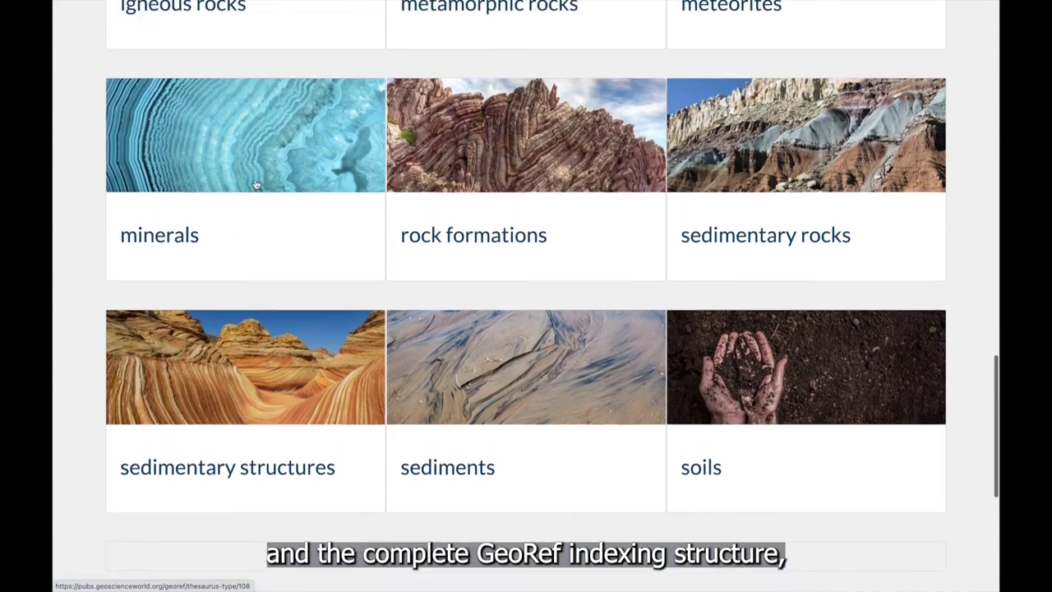
scroll(256, 183, "up", 6)
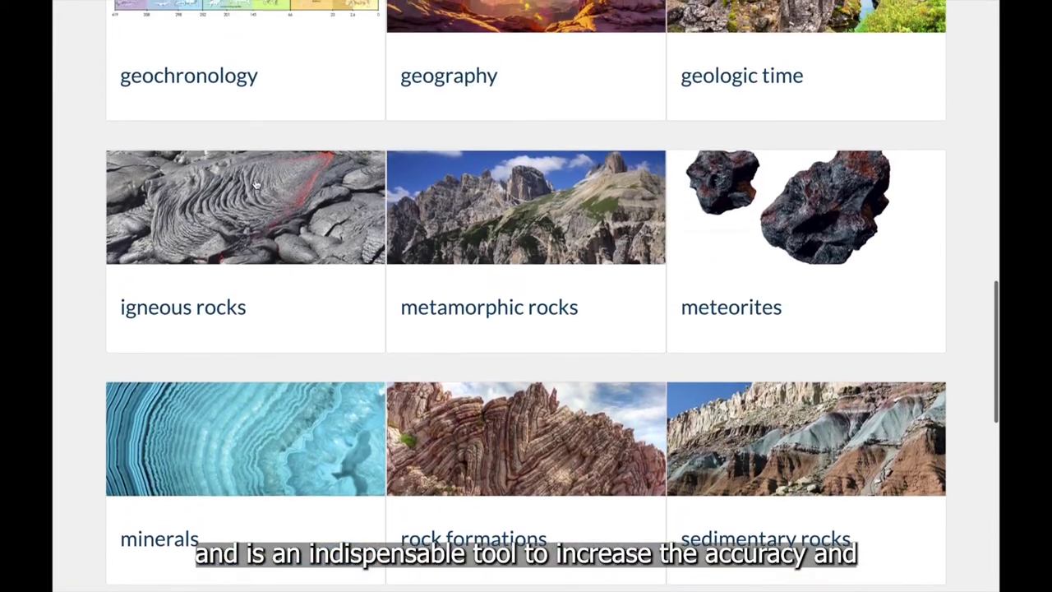
scroll(256, 183, "up", 4)
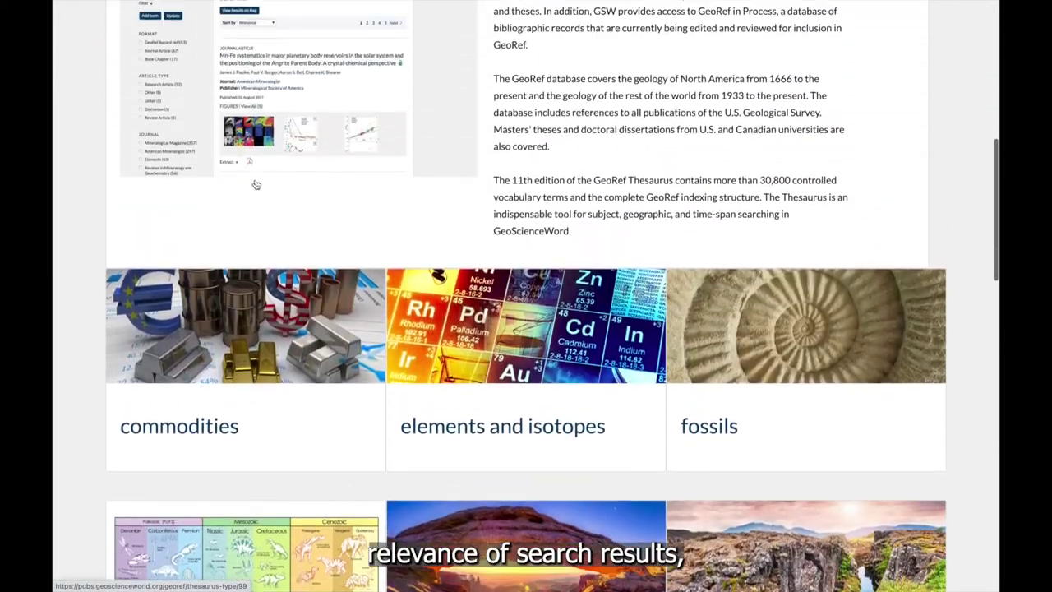
scroll(255, 184, "up", 3)
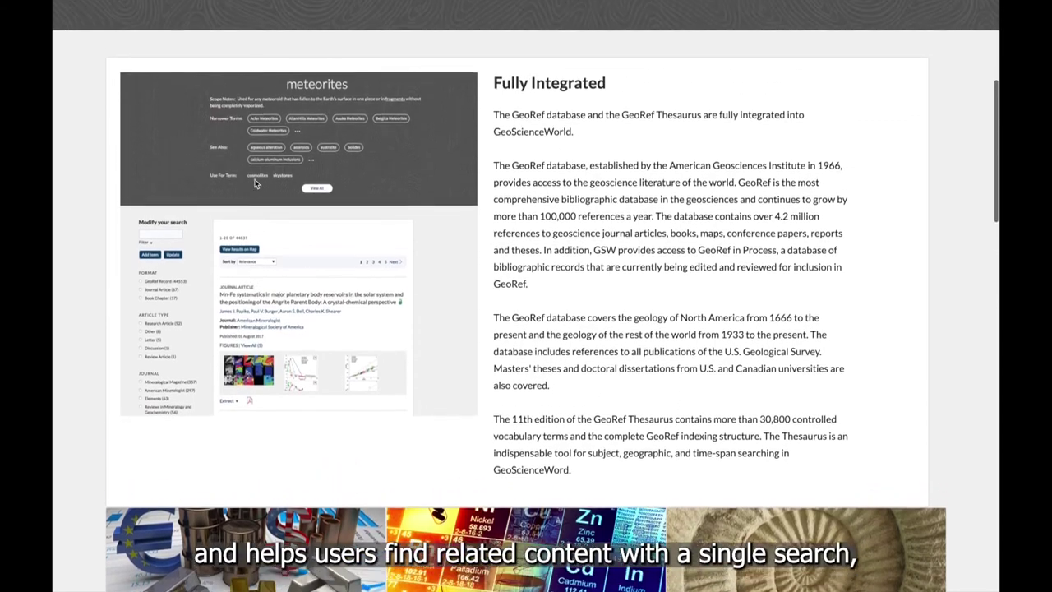
scroll(255, 184, "up", 1)
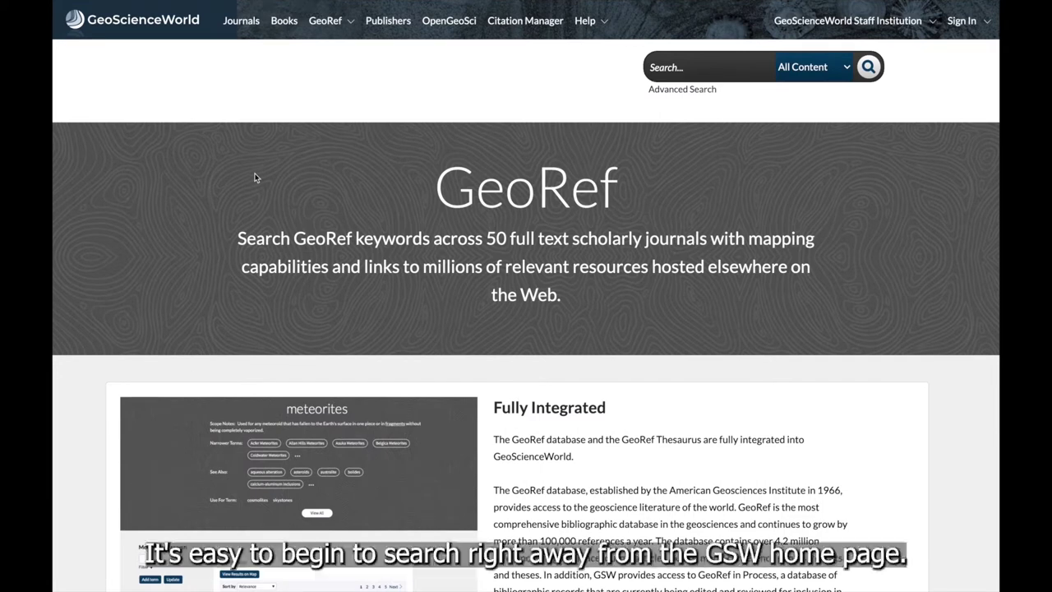
Open Thesaurus – Geographic Terms and browse the regions from Africa to Western Hemisphere.
left_click(348, 23)
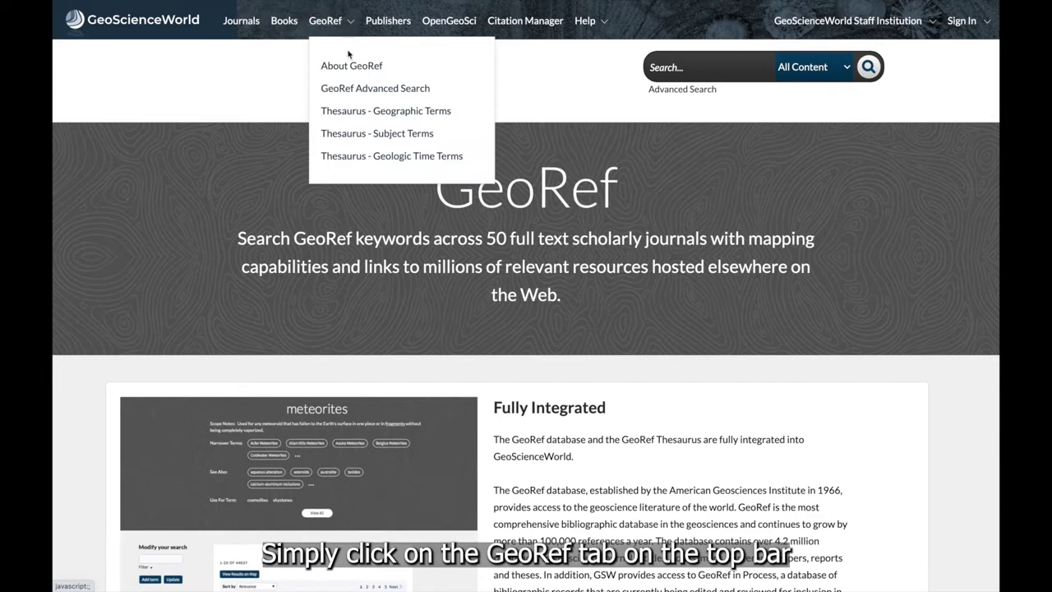
left_click(339, 119)
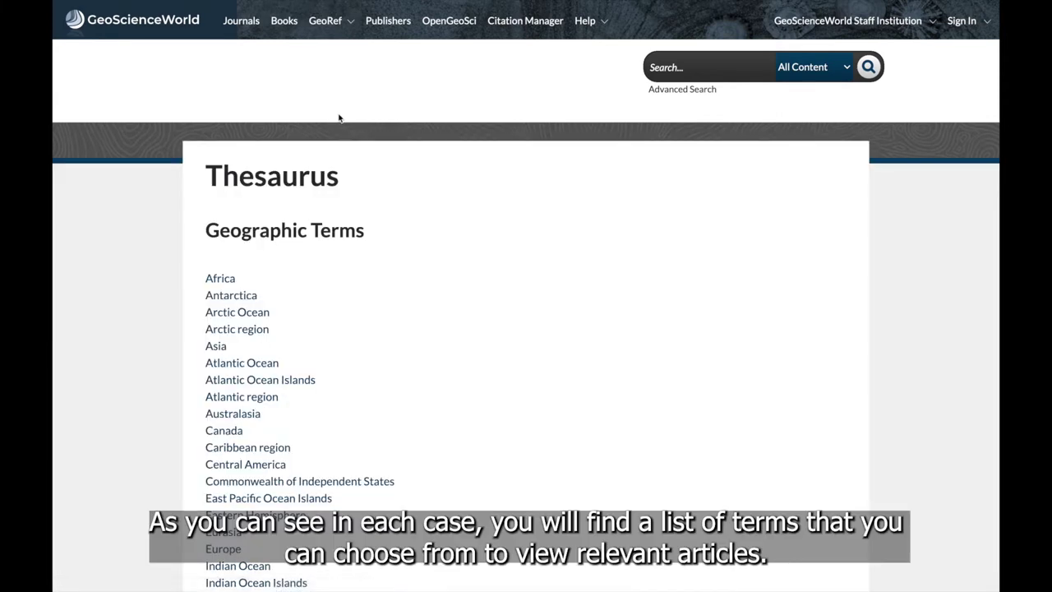
scroll(339, 119, "down", 5)
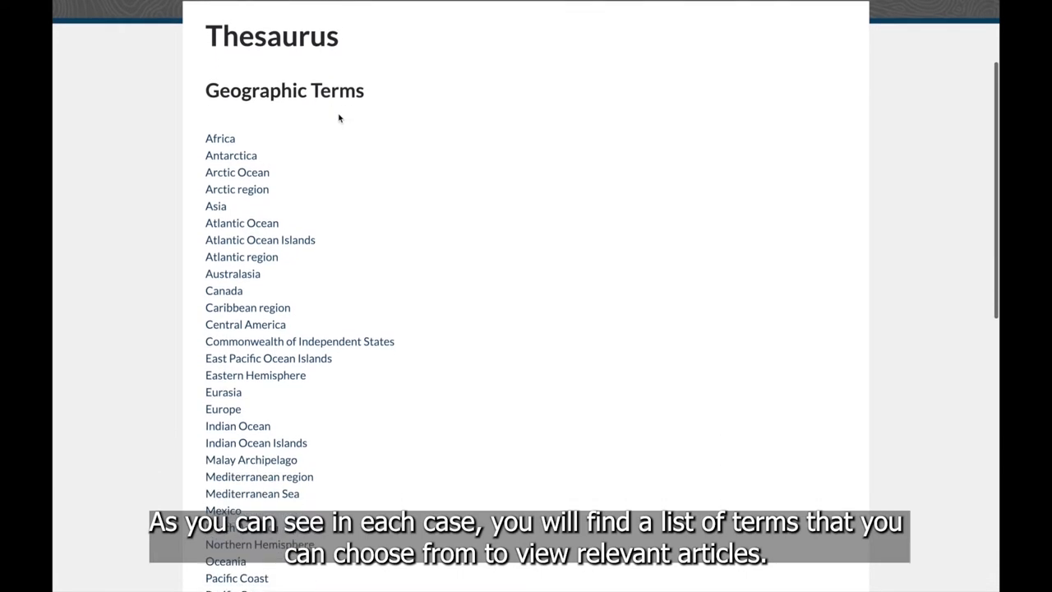
scroll(339, 118, "down", 2)
scroll(339, 118, "down", 2)
scroll(339, 119, "up", 2)
scroll(338, 118, "up", 4)
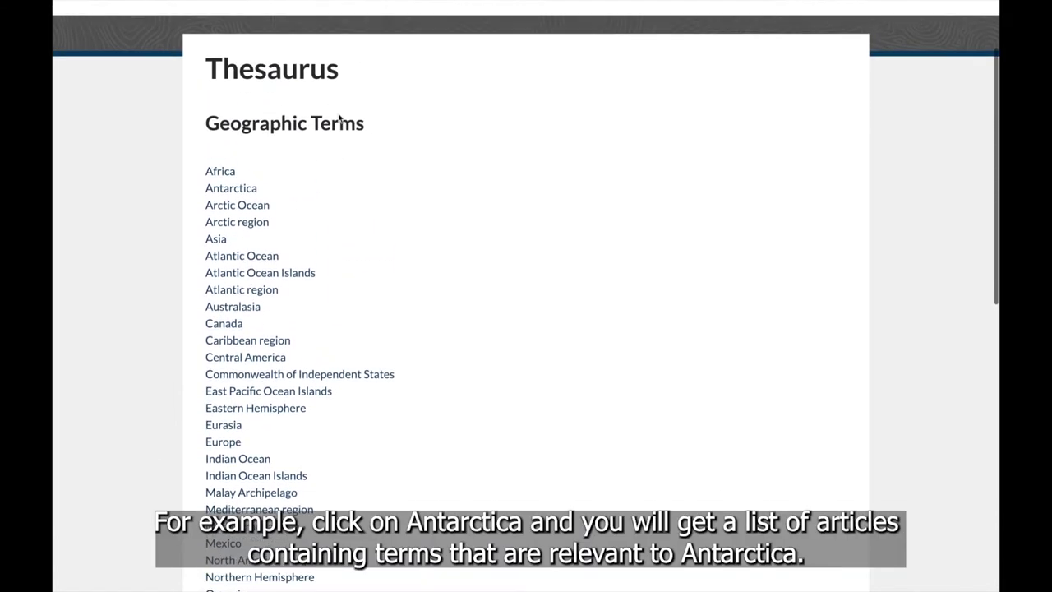
Search the thesaurus term Antarctica and review its 44,143 results and narrower terms.
left_click(248, 189)
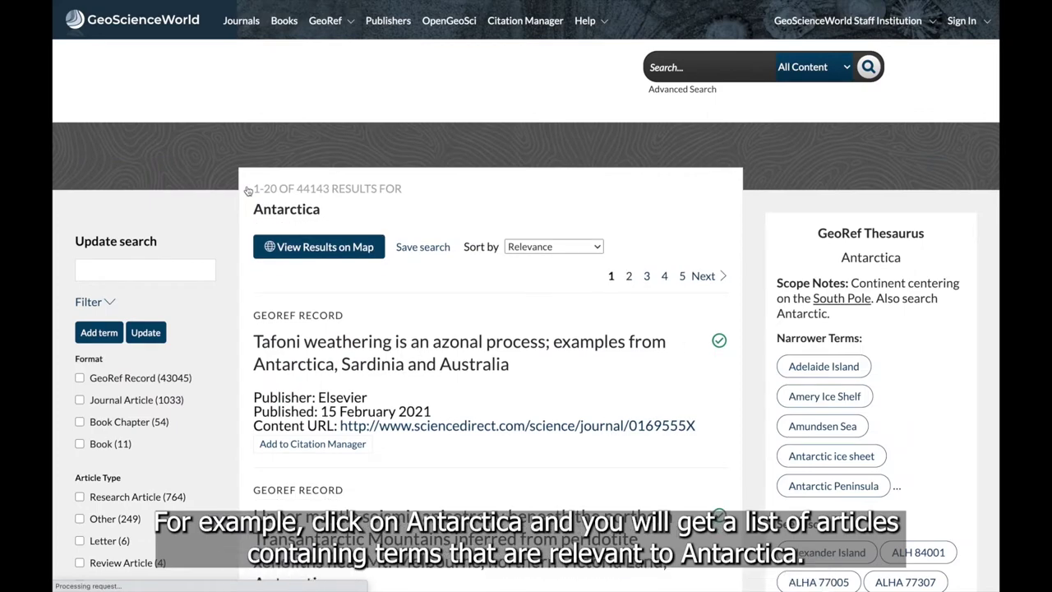
scroll(187, 321, "down", 2)
scroll(187, 321, "down", 5)
scroll(188, 321, "down", 6)
scroll(187, 321, "up", 4)
scroll(188, 321, "up", 5)
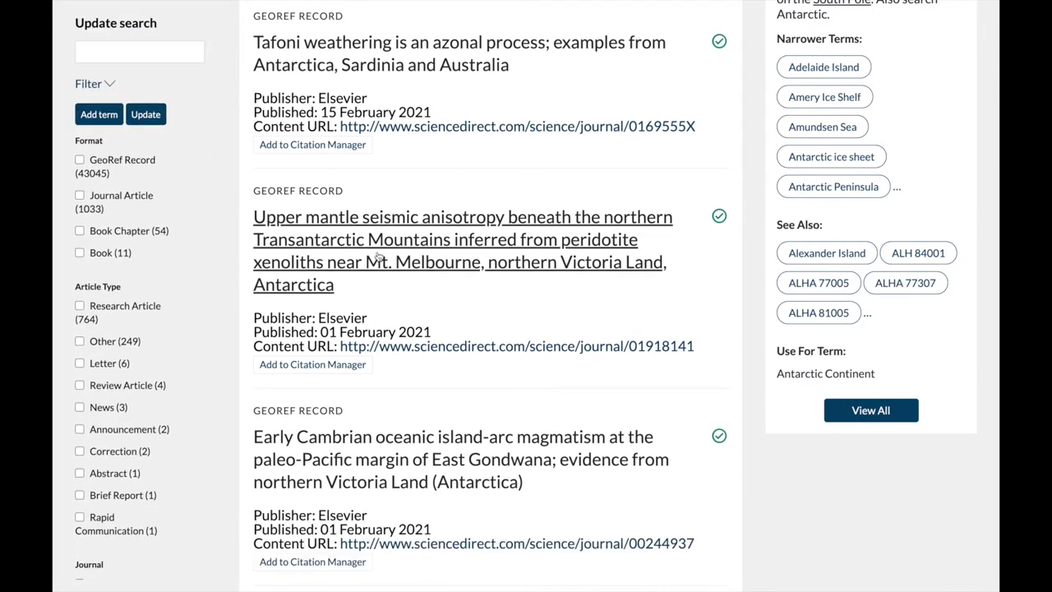
scroll(392, 254, "up", 5)
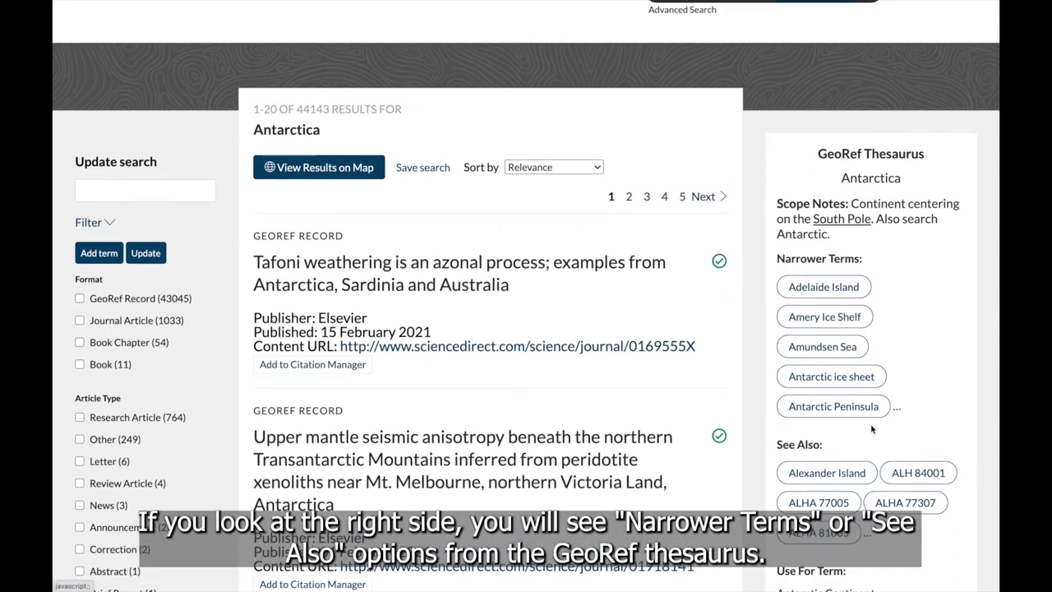
Narrow to Amundsen Sea and open the 'Morphometry of bedrock meltwater channels' record.
left_click(798, 350)
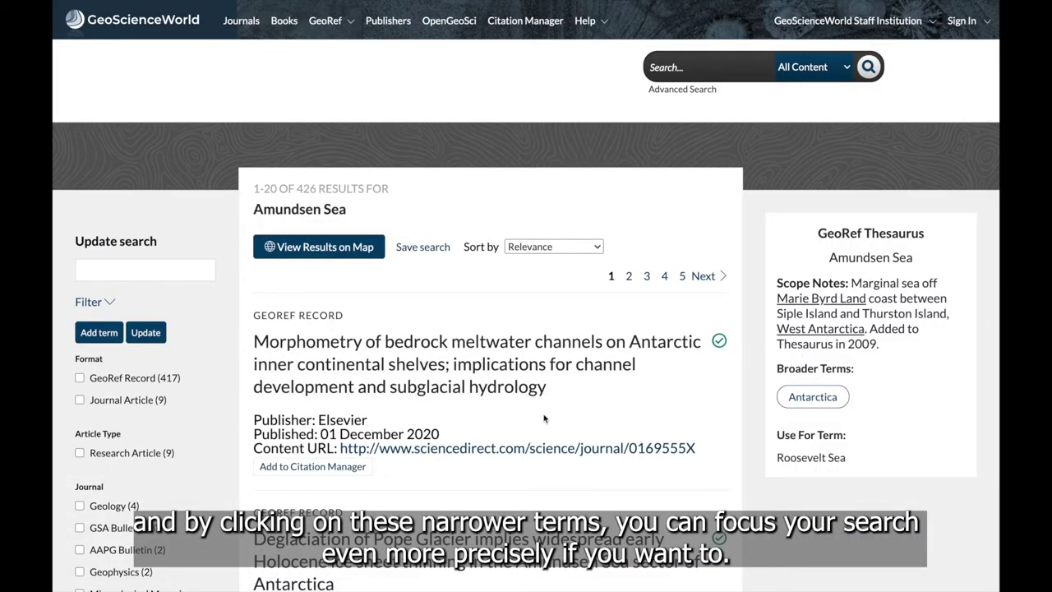
scroll(545, 419, "down", 3)
scroll(544, 419, "up", 3)
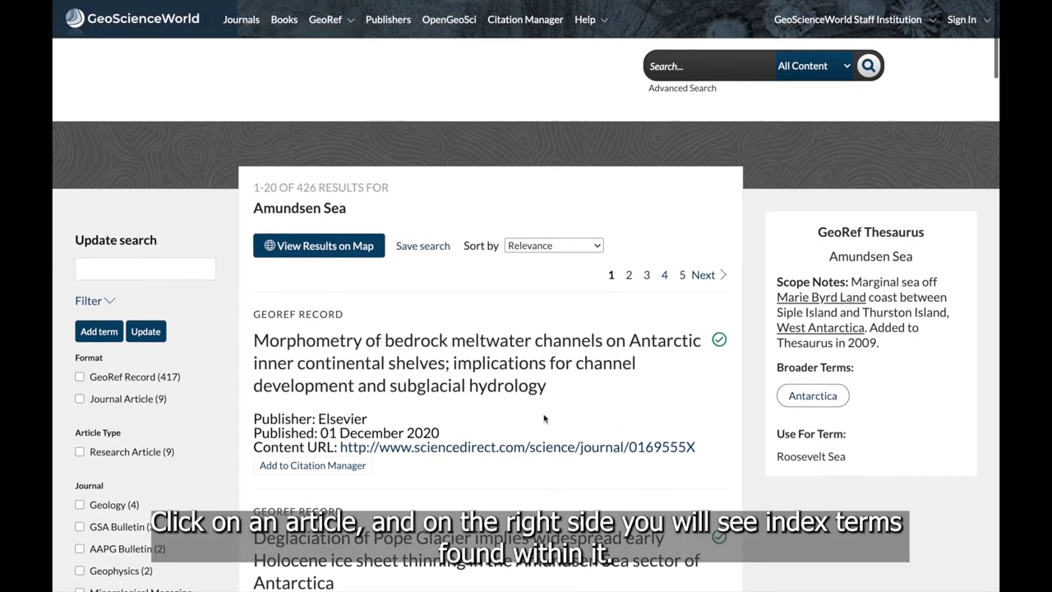
left_click(547, 346)
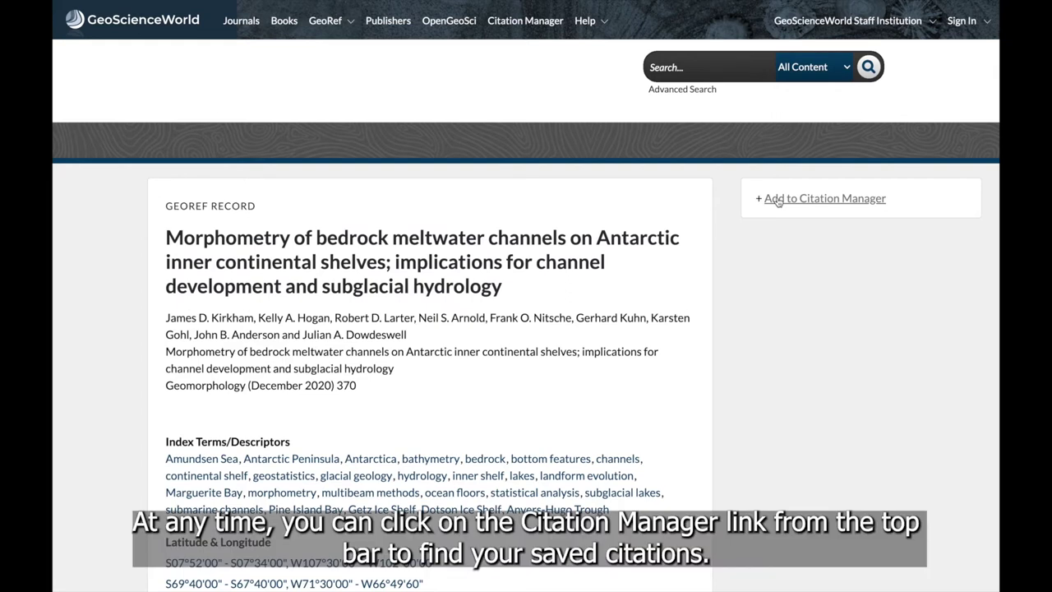
Open the Citation Manager to view the saved bedrock meltwater channels citation.
left_click(522, 22)
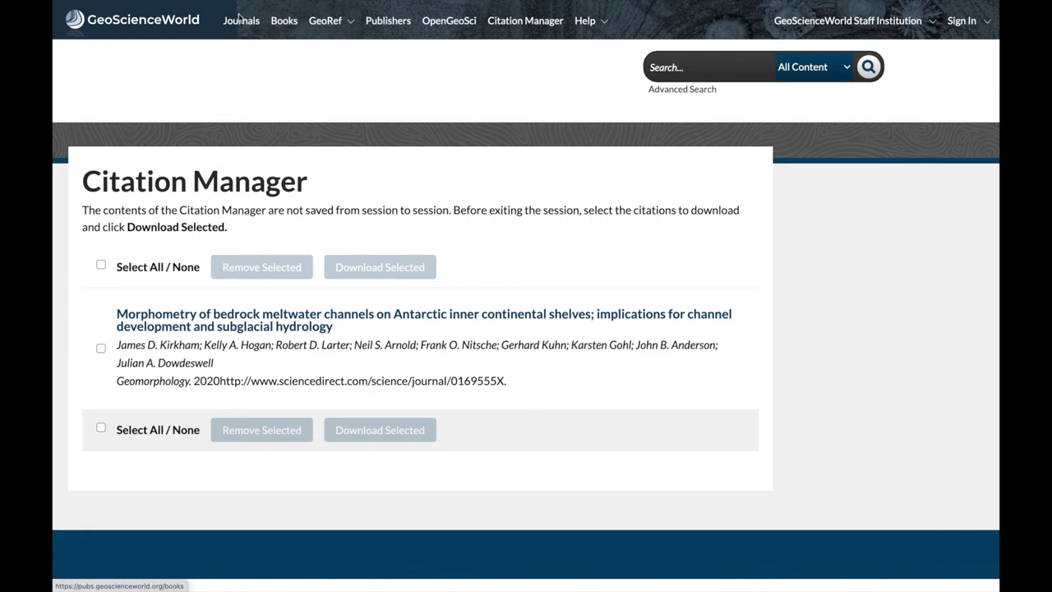
left_click(324, 22)
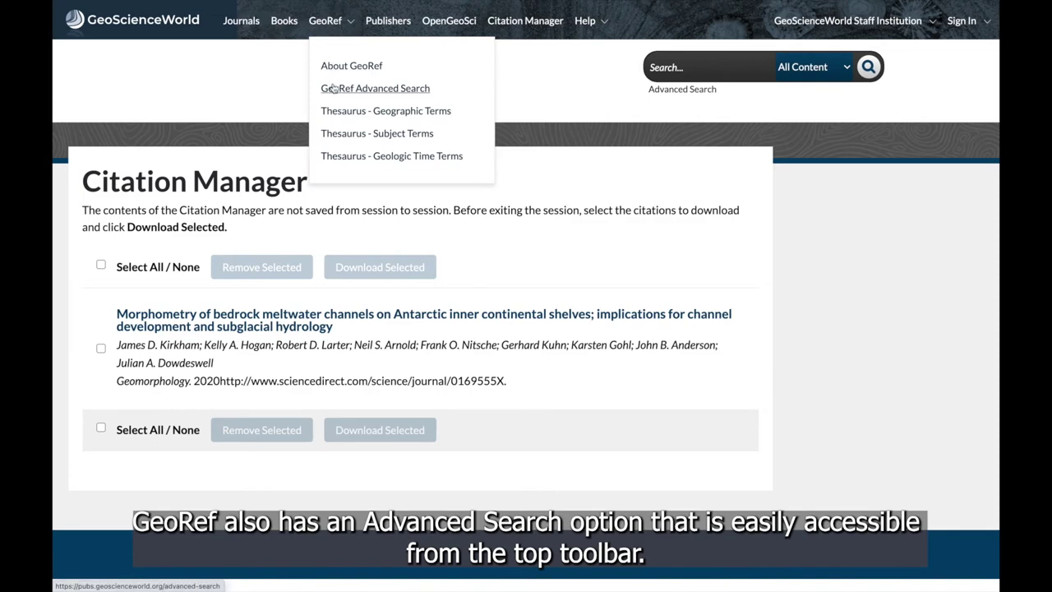
Open GeoRef Advanced Search and enter 'earthquakes' as the title search term.
left_click(333, 88)
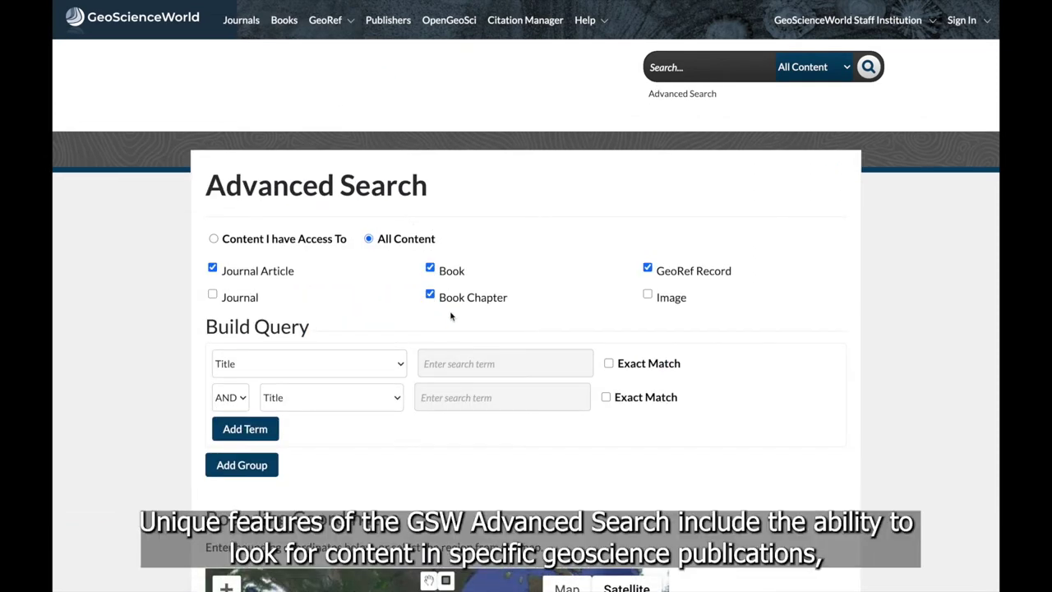
left_click(439, 362)
type("earthqu")
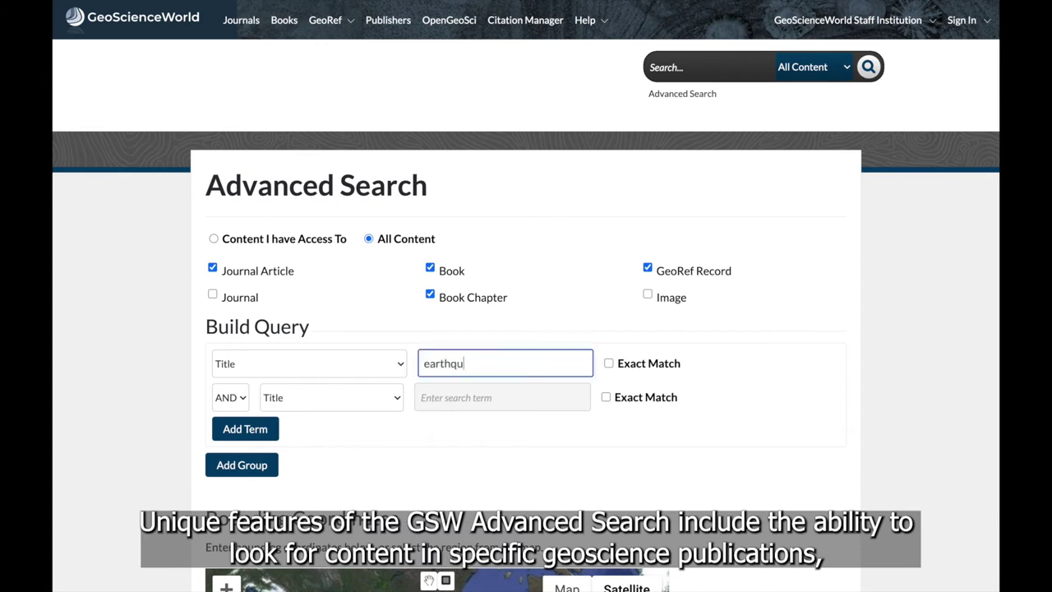
type("akes")
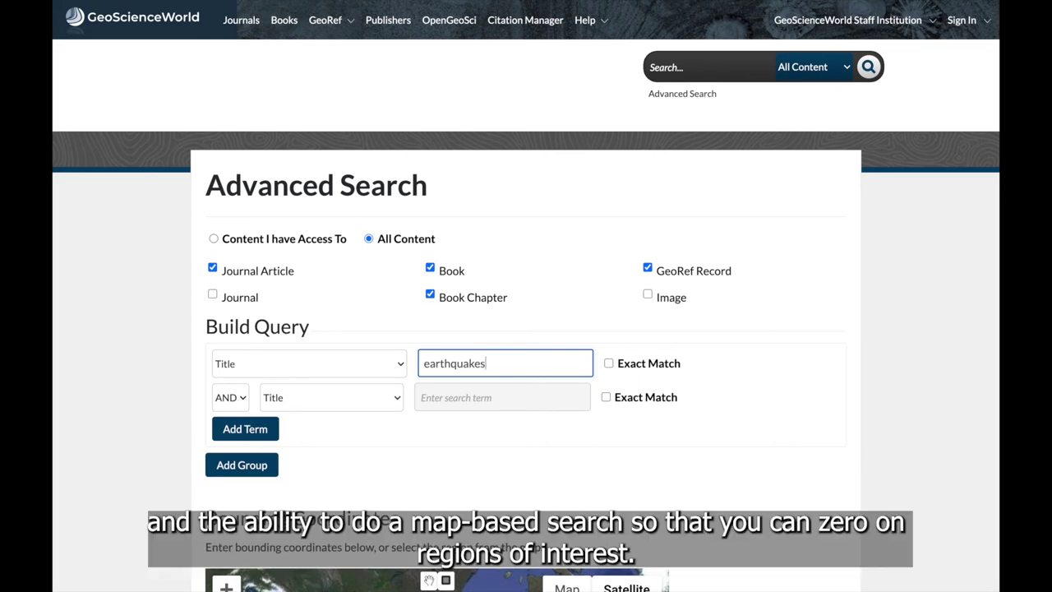
Outline a Pacific Northwest coast area on the map and run the search, returning 2095 results.
scroll(526, 329, "down", 2)
scroll(410, 356, "down", 4)
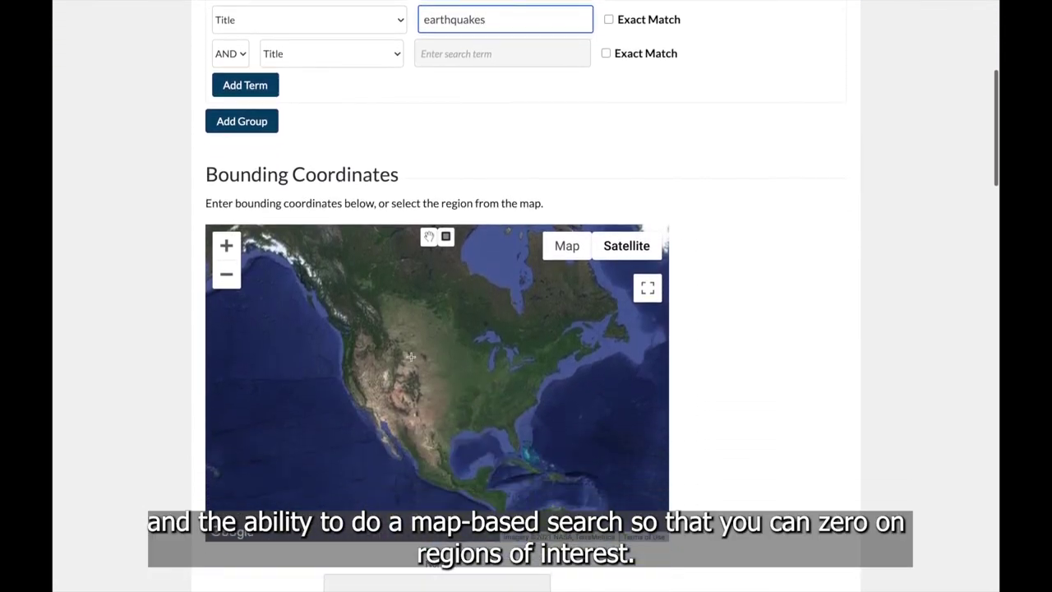
left_click(336, 331)
left_click_drag(331, 329, 377, 385)
scroll(429, 426, "down", 8)
scroll(436, 441, "down", 5)
left_click(801, 467)
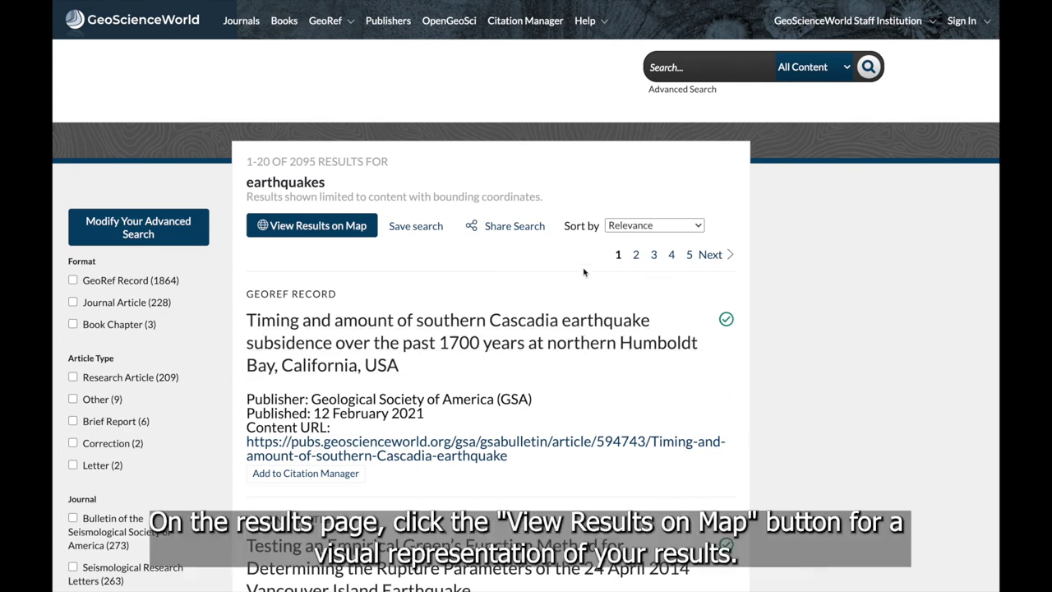
Map the results and preview the Juan de Fuca, offshore Northern California and phase-velocity article pins.
left_click(335, 226)
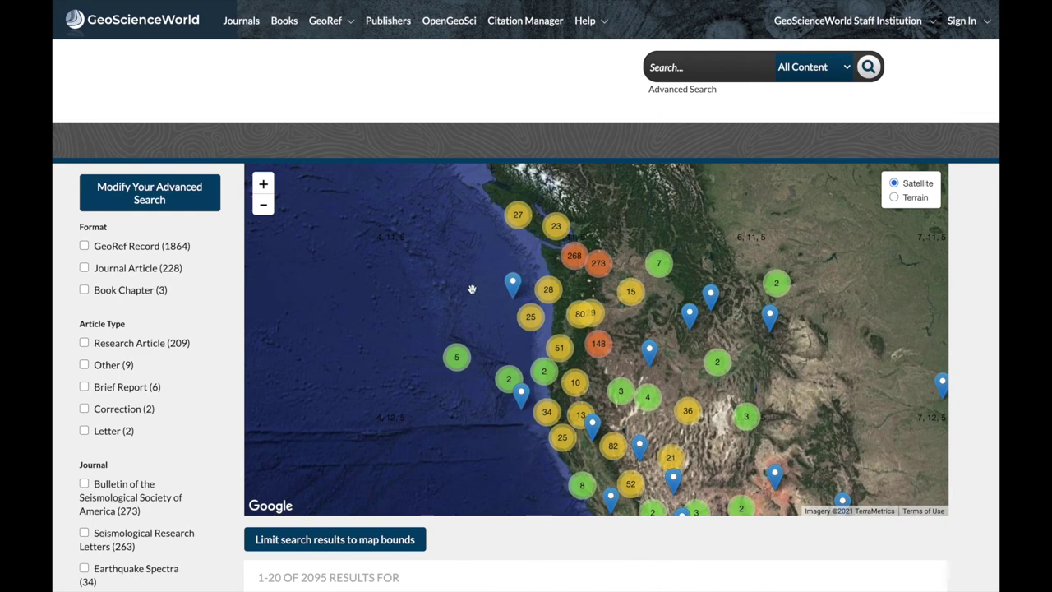
left_click(515, 284)
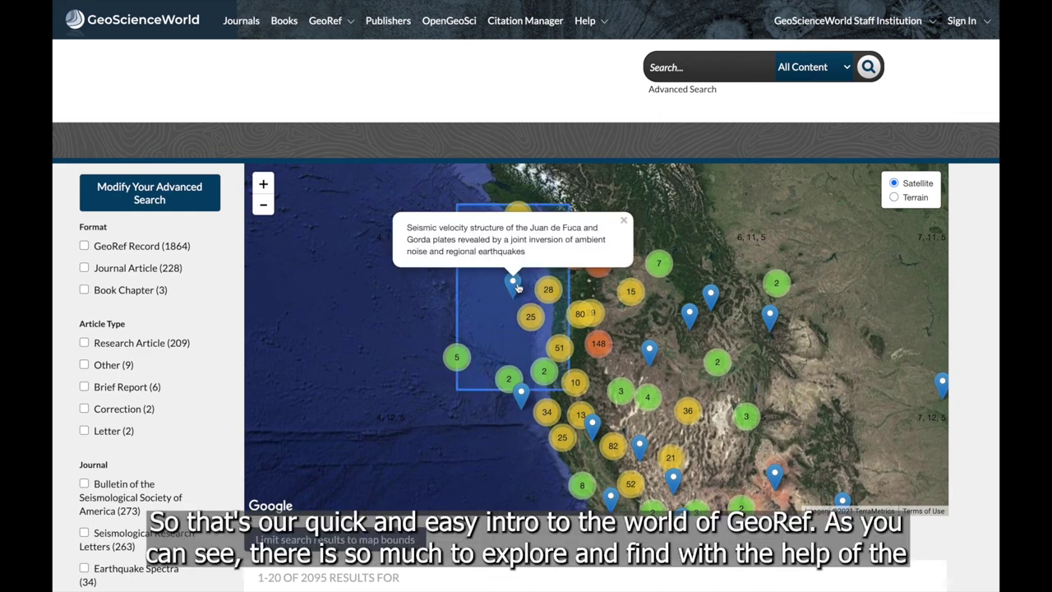
left_click(519, 396)
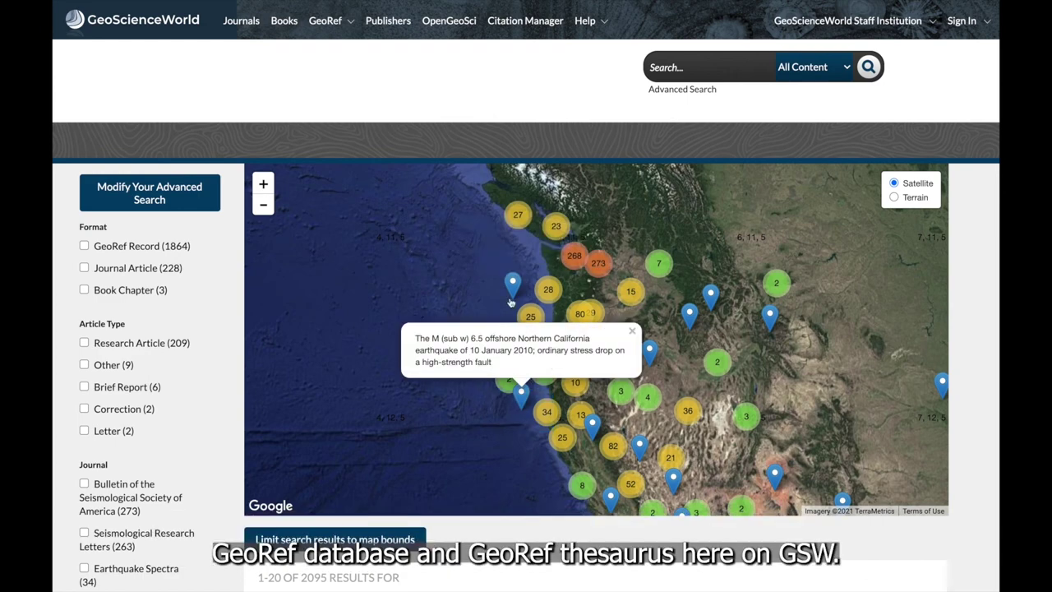
left_click(650, 352)
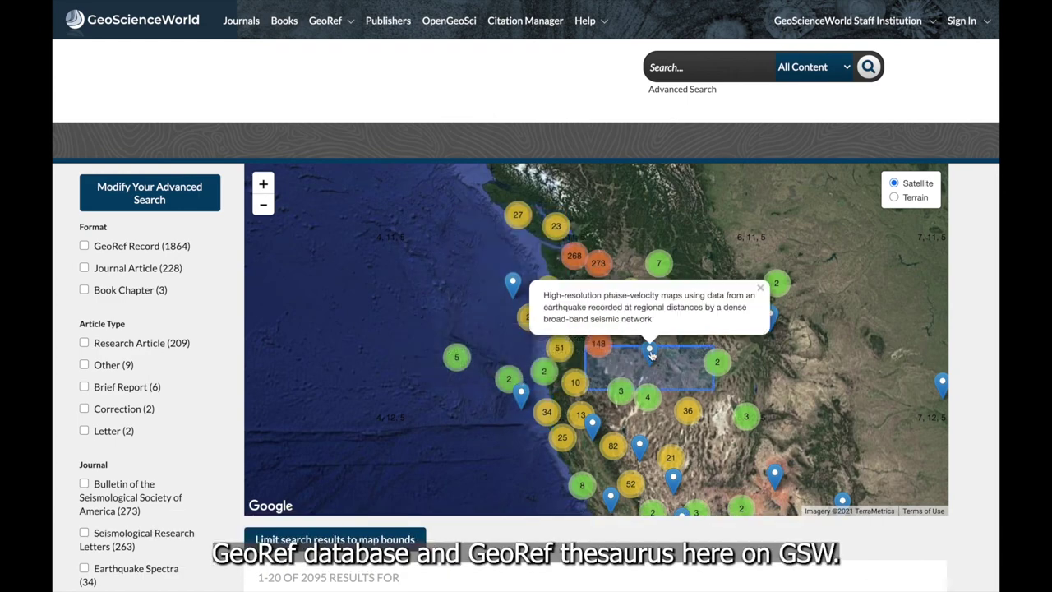